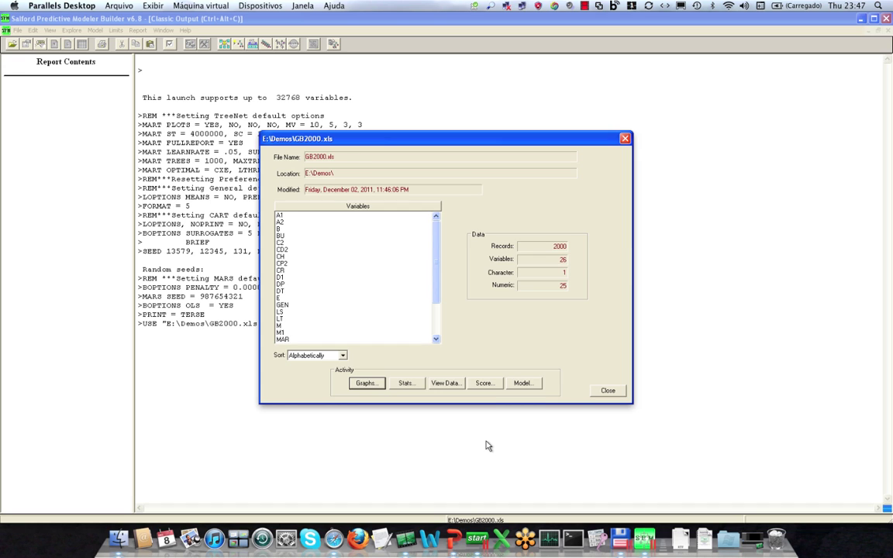
Build a CART classification model of the GB2000.xls data with TARGET as the target and all other variables as predictors.
click(527, 383)
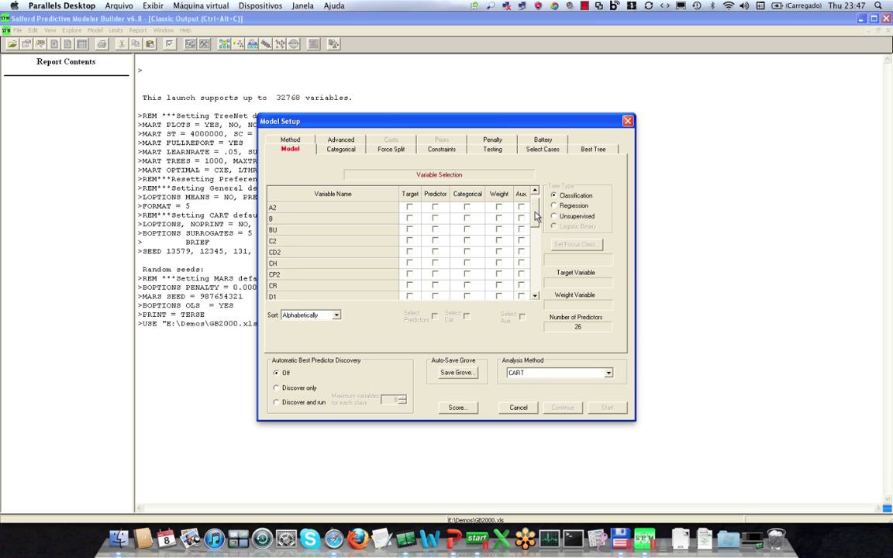
drag(534, 203, 534, 280)
click(409, 251)
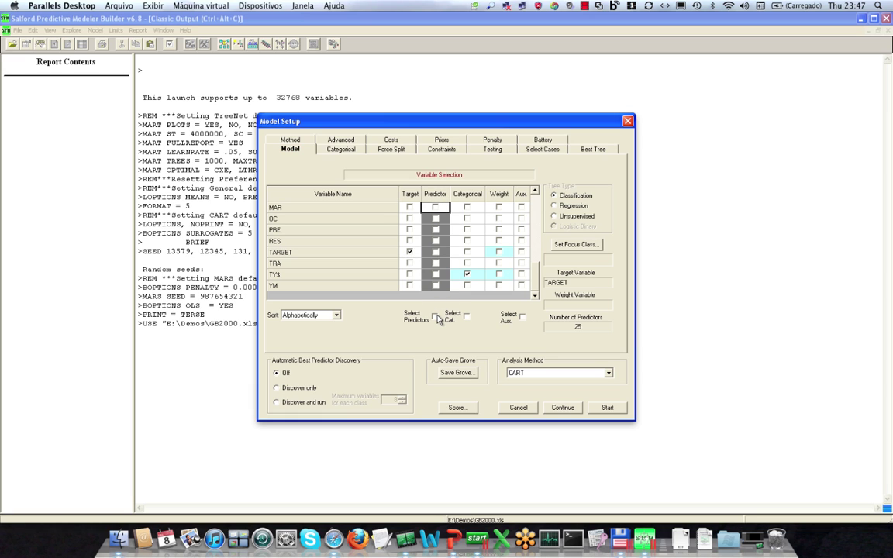
click(435, 316)
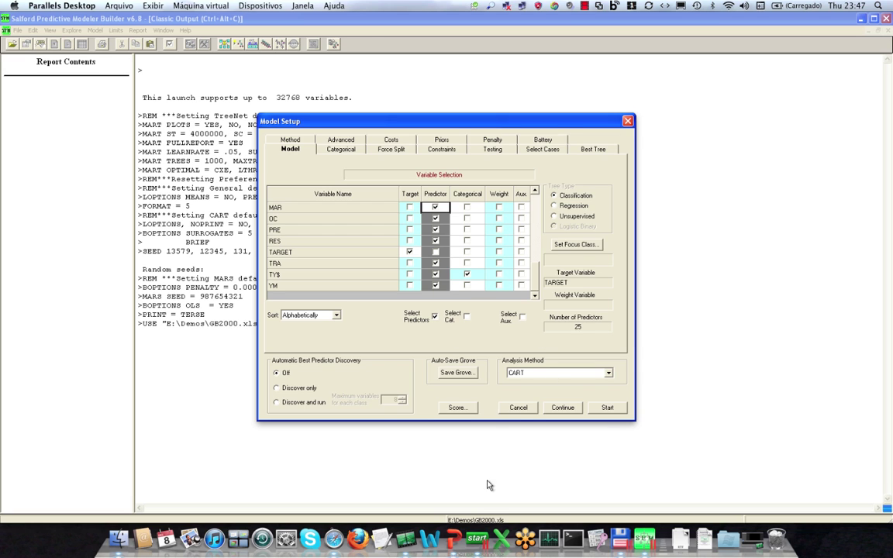
click(608, 408)
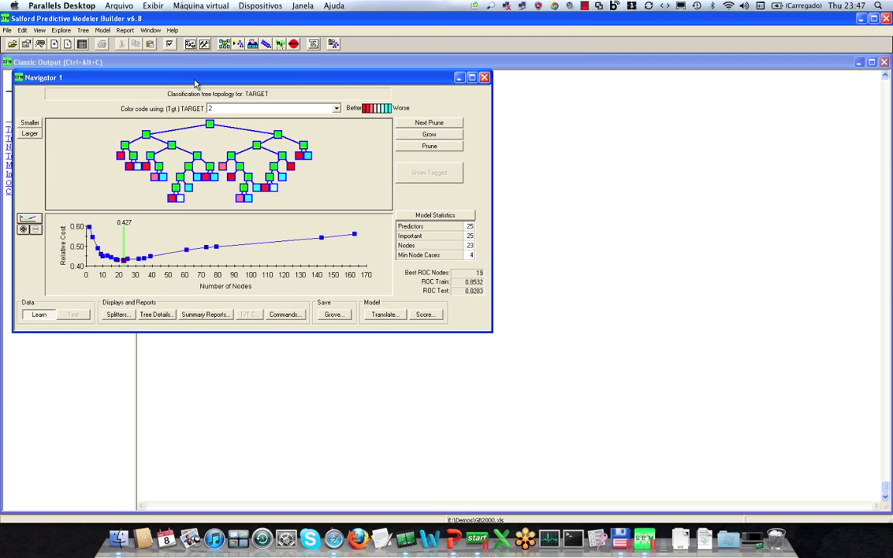
Open the 23-node tree's summary reports and examine the full variable importance ranking.
drag(194, 83, 287, 100)
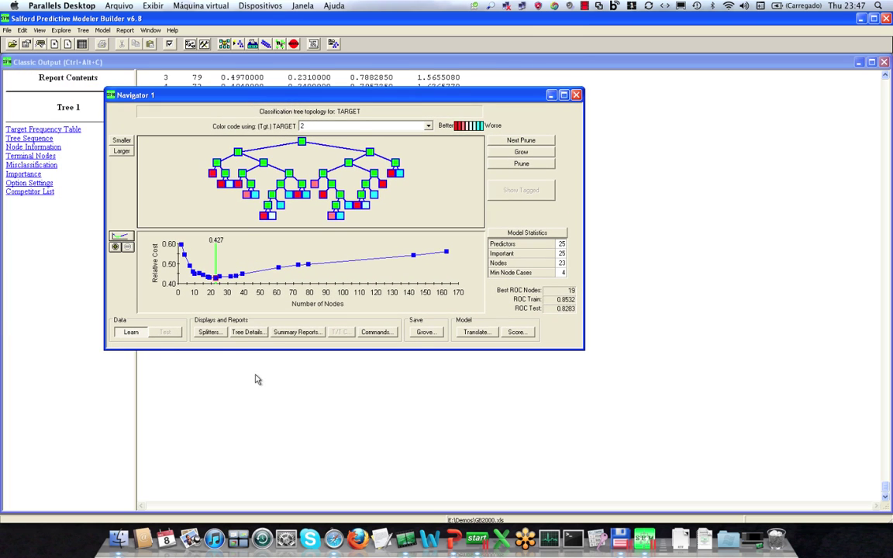
click(301, 331)
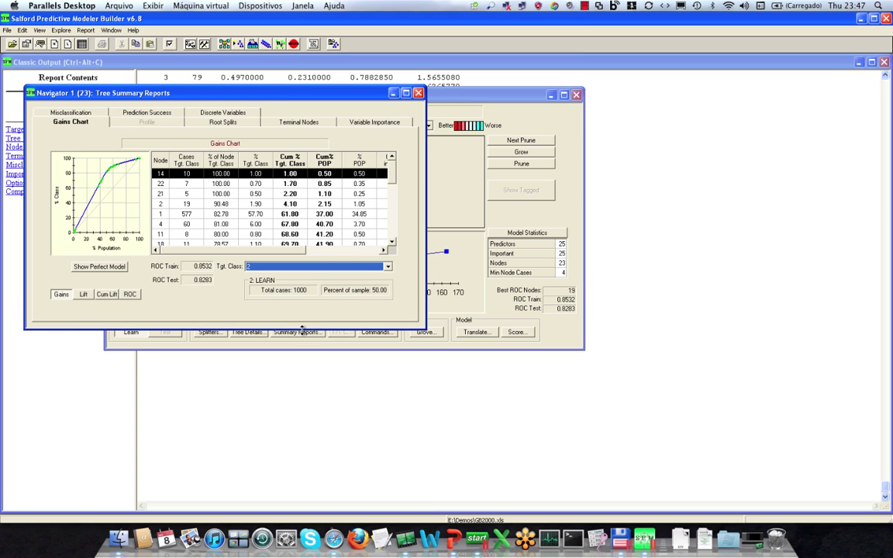
click(374, 124)
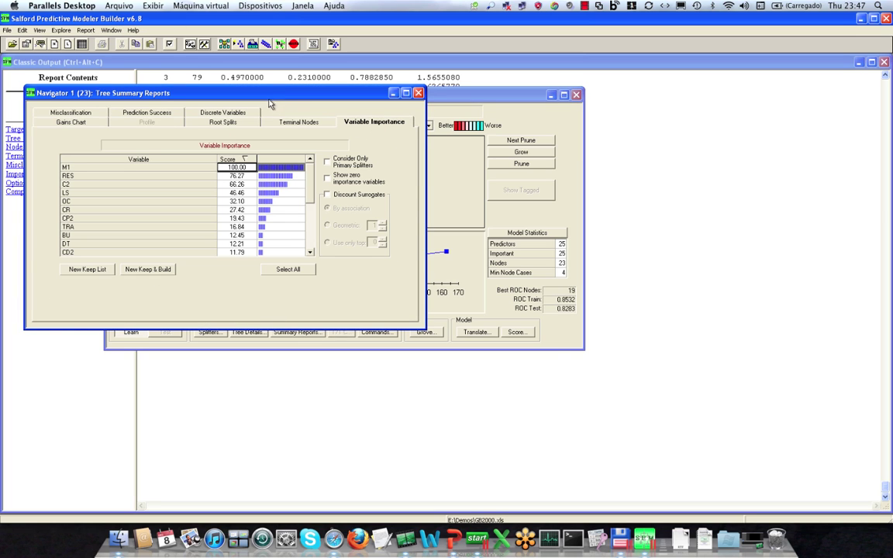
drag(268, 97, 428, 95)
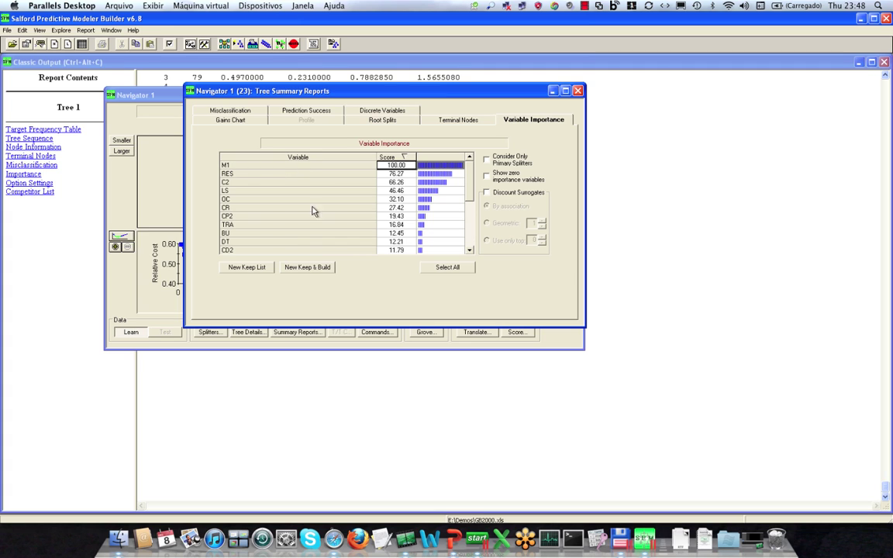
scroll(467, 179, down, 4)
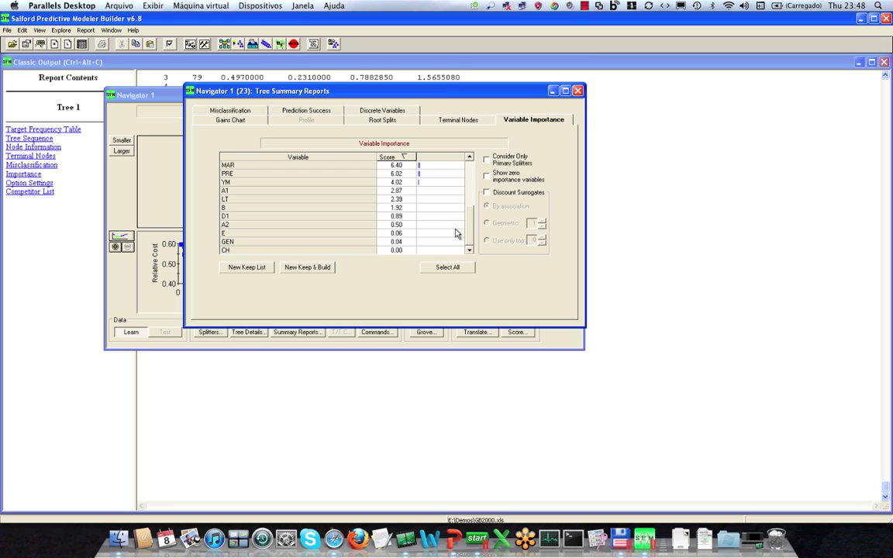
scroll(422, 208, up, 5)
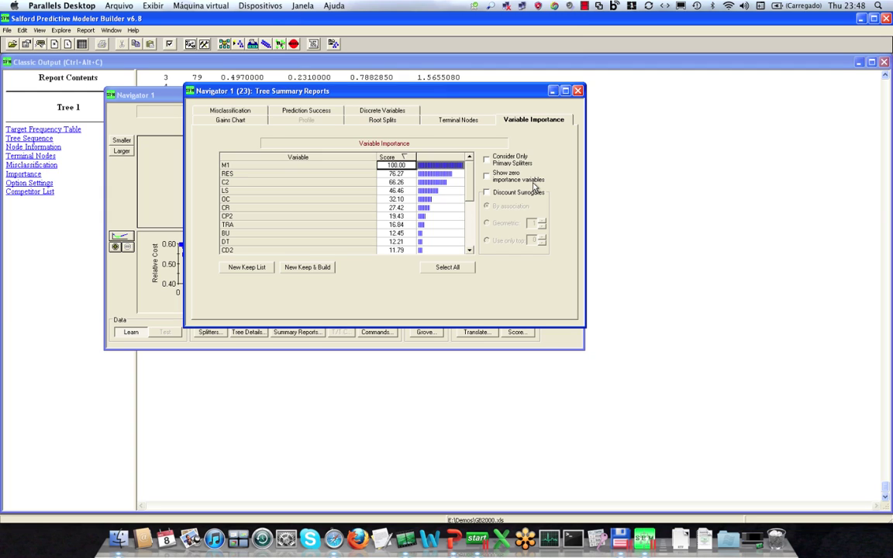
Check the zero-importance variables by including them in the ranking, hide them again, and close the summary report.
drag(471, 191, 471, 242)
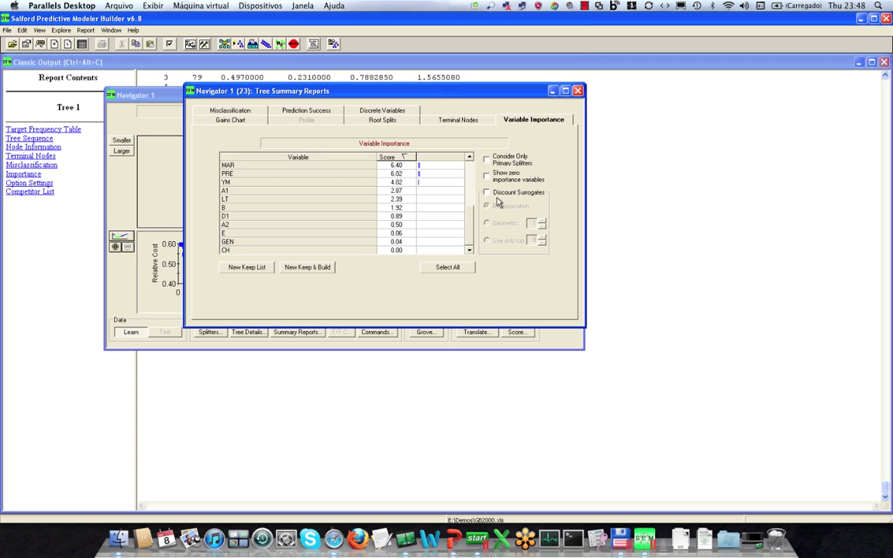
click(486, 176)
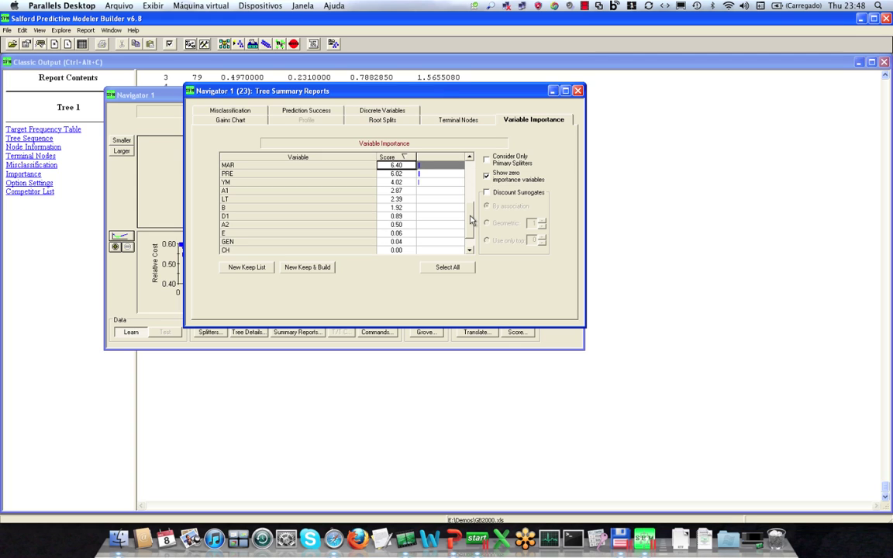
scroll(470, 220, down, 1)
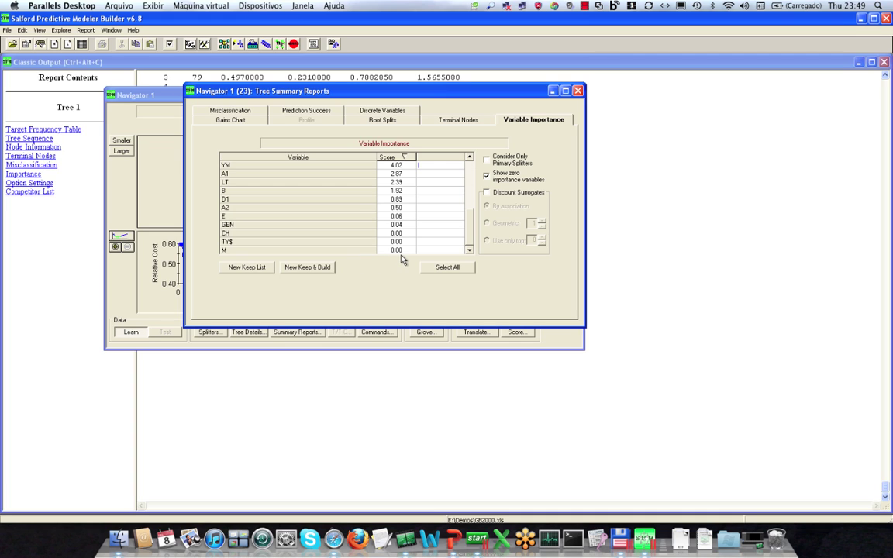
click(487, 178)
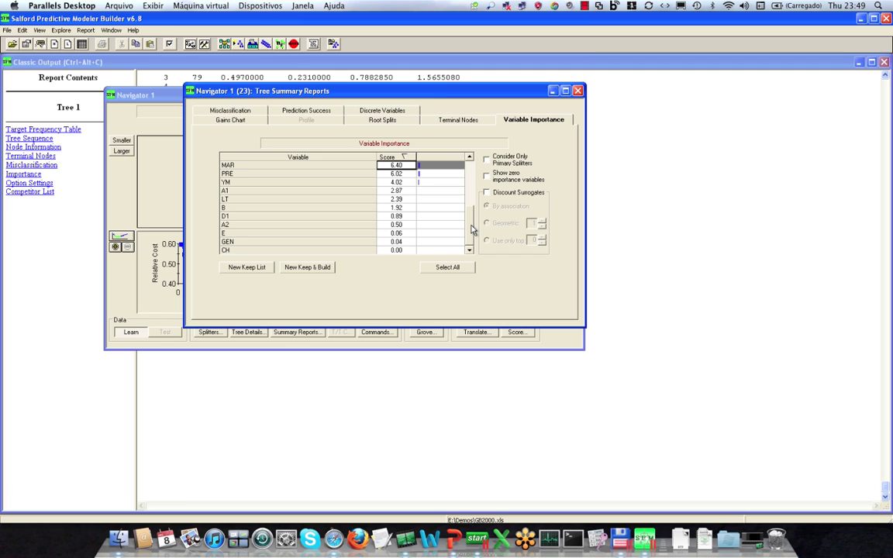
scroll(425, 205, up, 10)
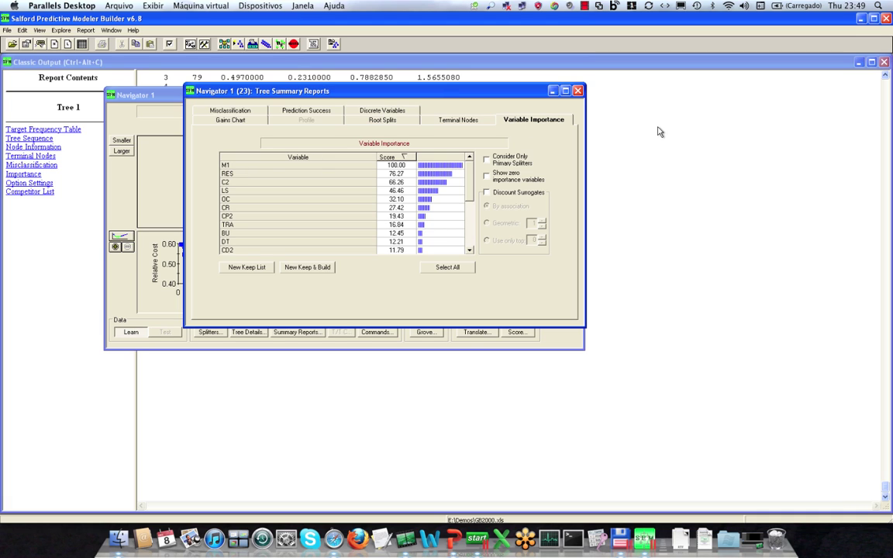
click(577, 91)
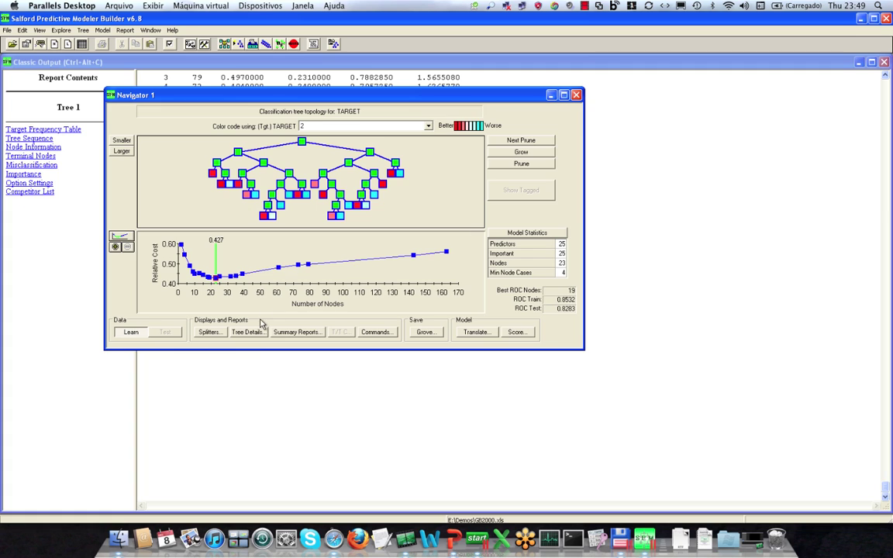
Select the 2-node tree on the relative cost curve and step up through the tree sequence to the 163-node tree.
click(181, 245)
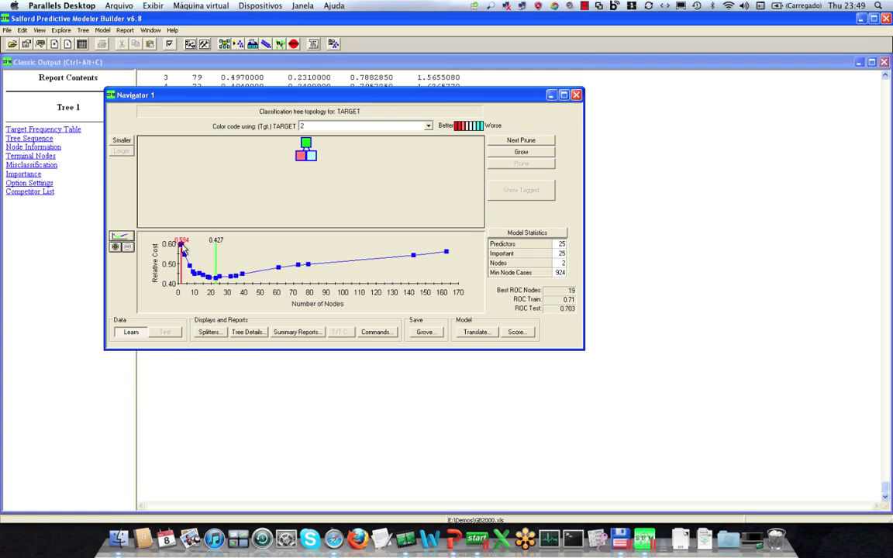
key(Right)
key(Right)
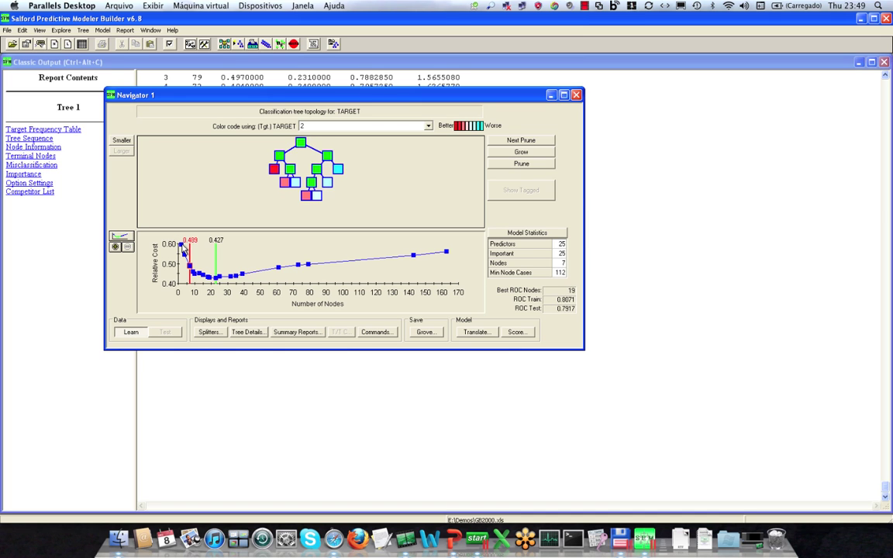
key(Right)
key(Right)
key(Right)
key(Right)
key(Right)
key(Right)
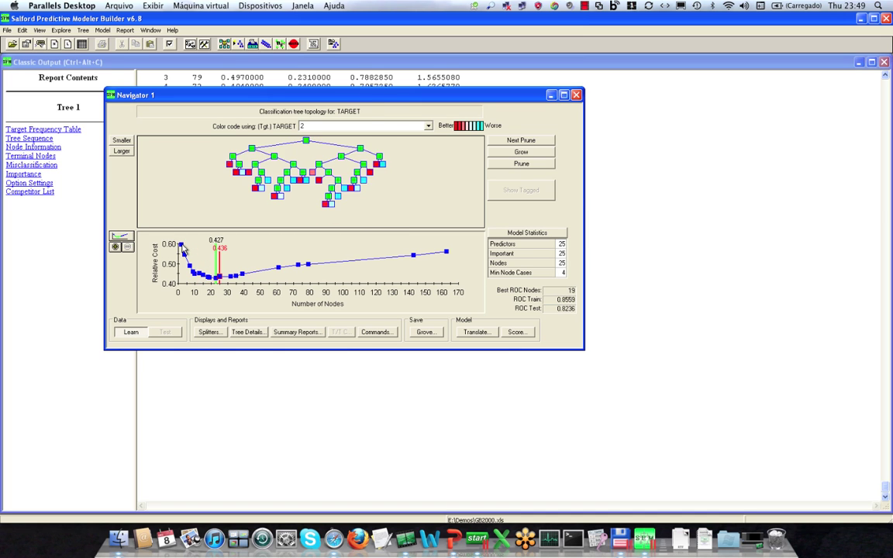
key(Right)
key(Right)
key(Right)
key(Right)
key(Right)
key(Right)
key(Right)
key(Right)
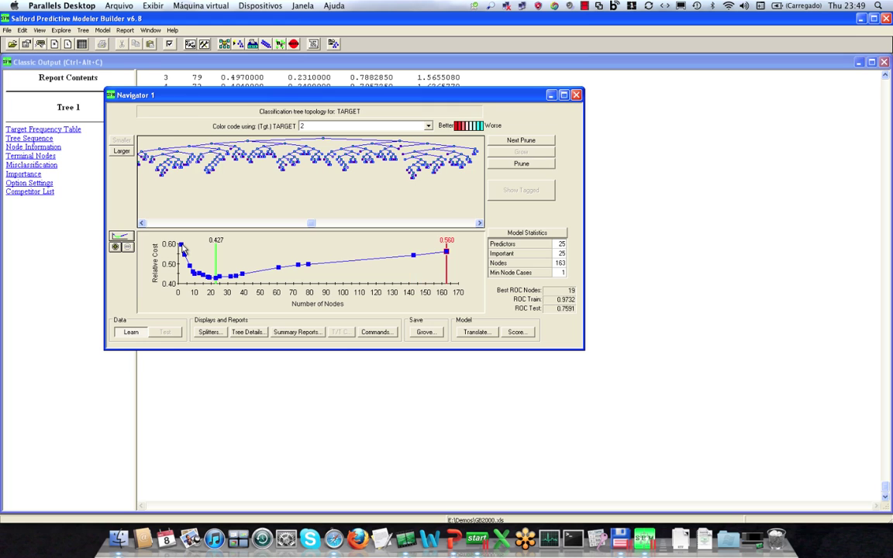
Step back down through the tree sequence from the 163-node tree to the 2-node tree.
key(Left)
key(Left)
key(Left)
key(Left)
key(Left)
key(Left)
key(Left)
key(Left)
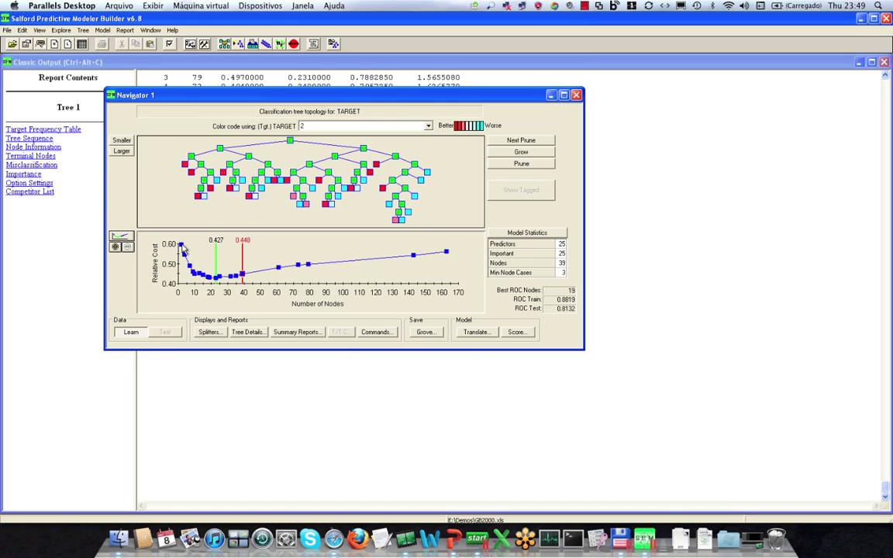
key(Left)
key(Left)
key(Left)
key(Left)
key(Left)
key(Left)
key(Left)
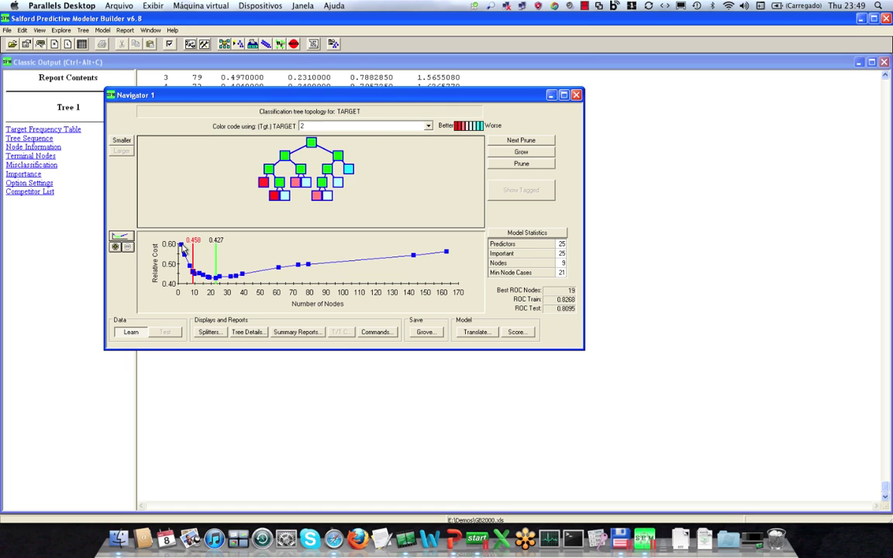
key(Left)
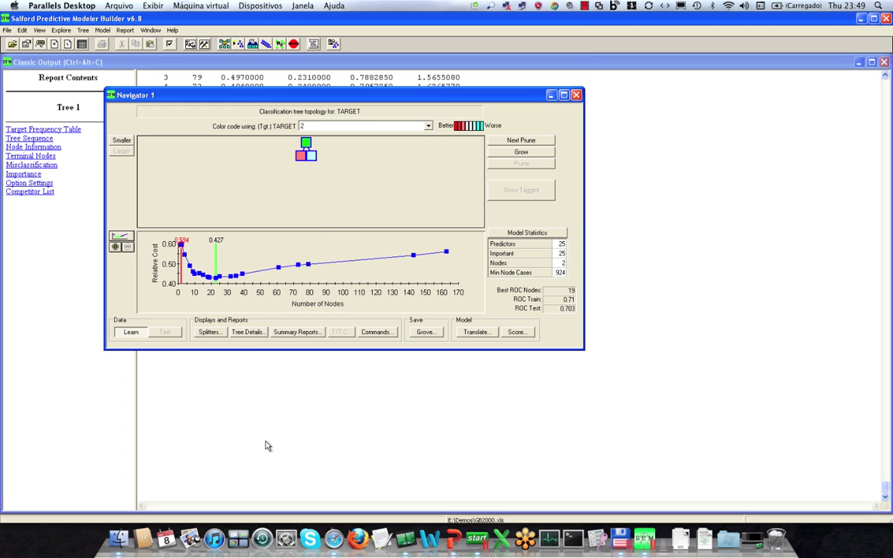
Examine the variable importance ranking in the 2-node tree's summary report and close the report.
click(297, 331)
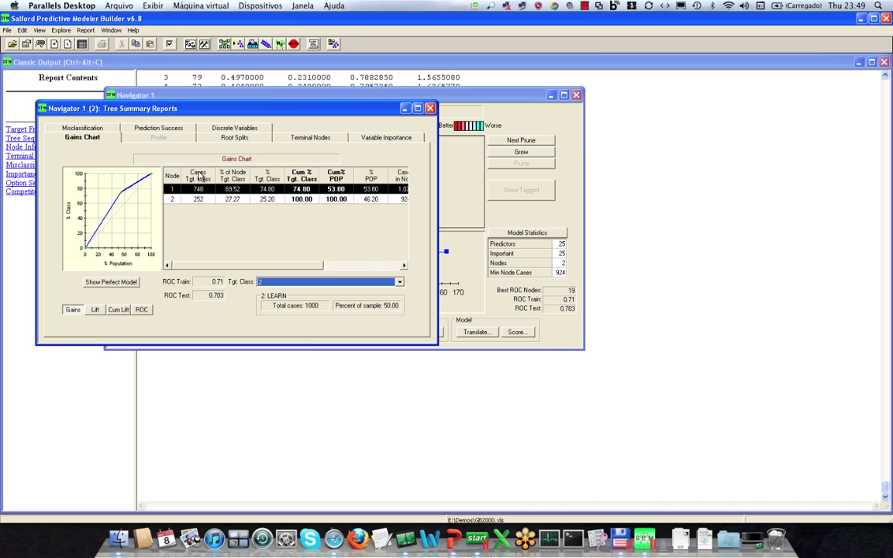
click(371, 139)
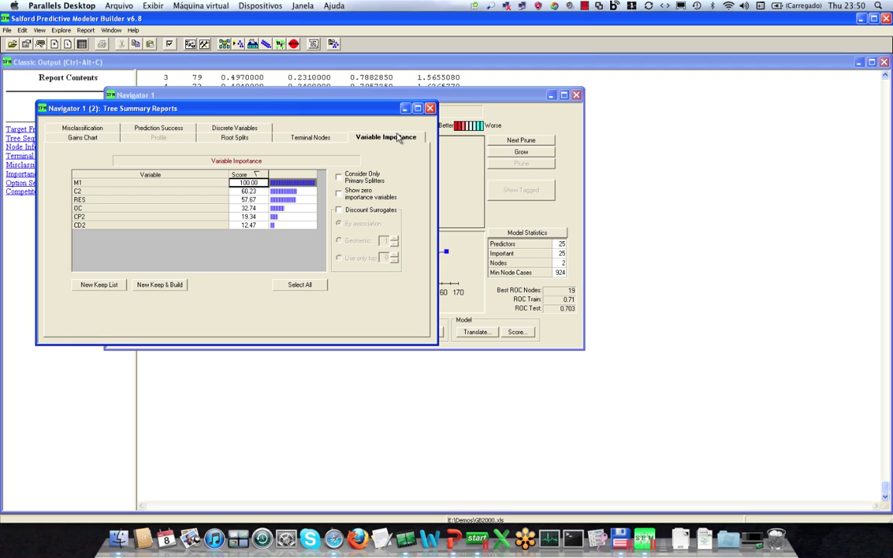
click(430, 108)
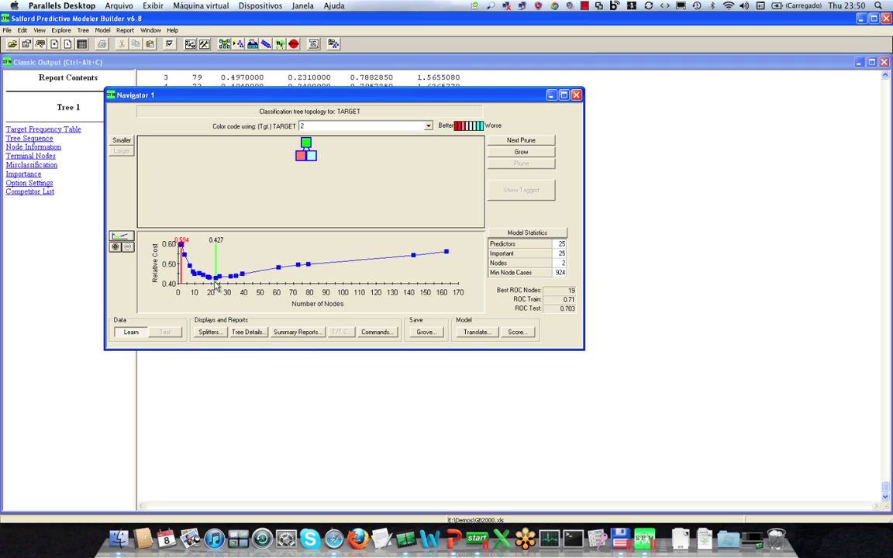
Reselect the minimum-cost 23-node tree and review its variable importance ranking in the summary reports.
click(217, 281)
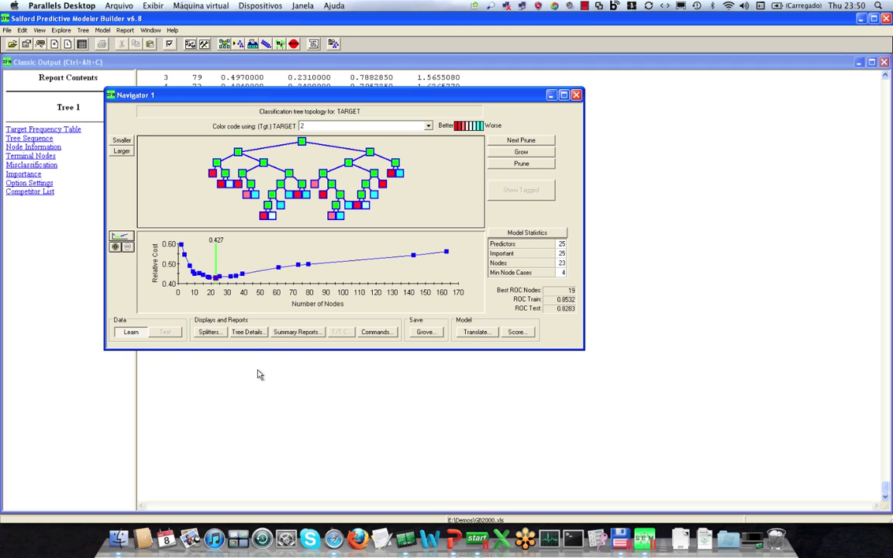
click(310, 334)
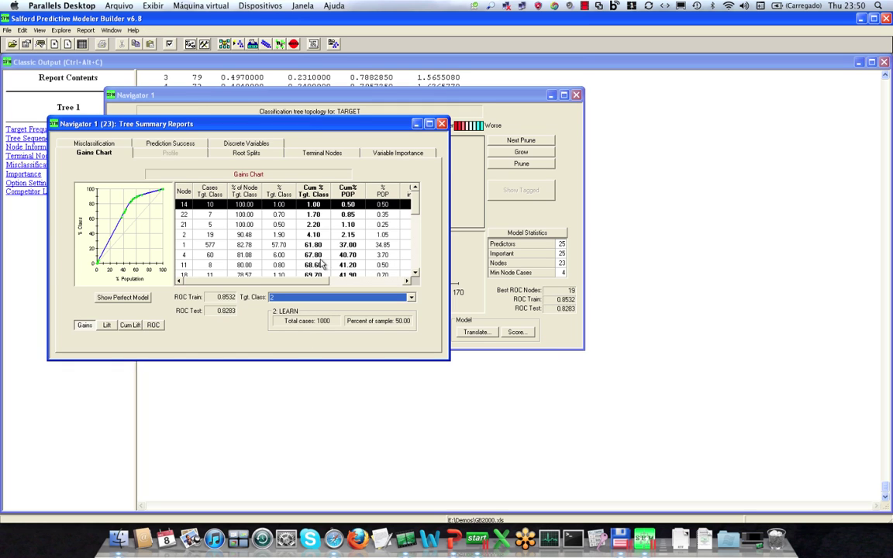
click(401, 155)
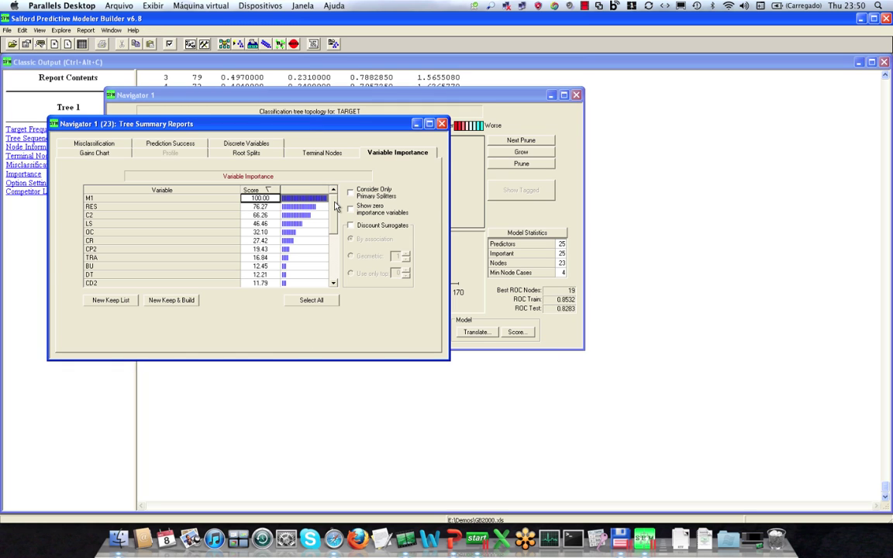
scroll(336, 206, down, 5)
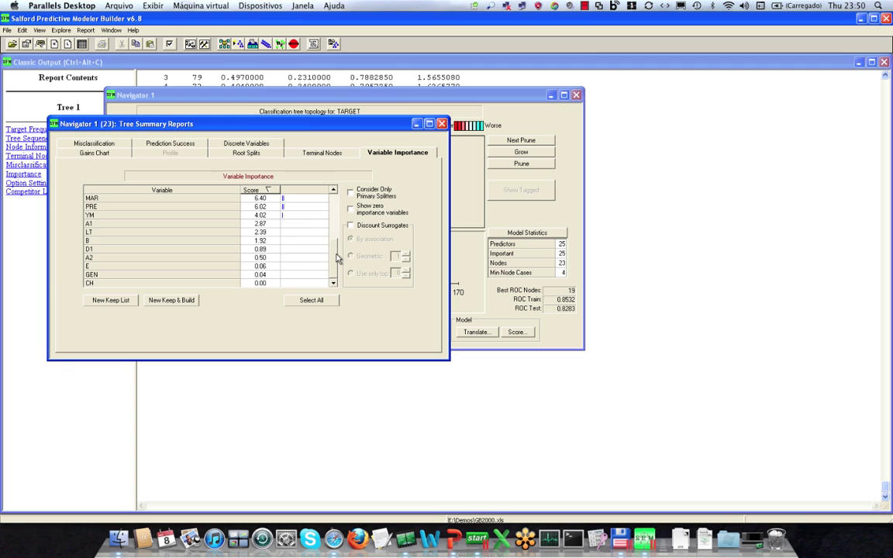
scroll(331, 195, up, 5)
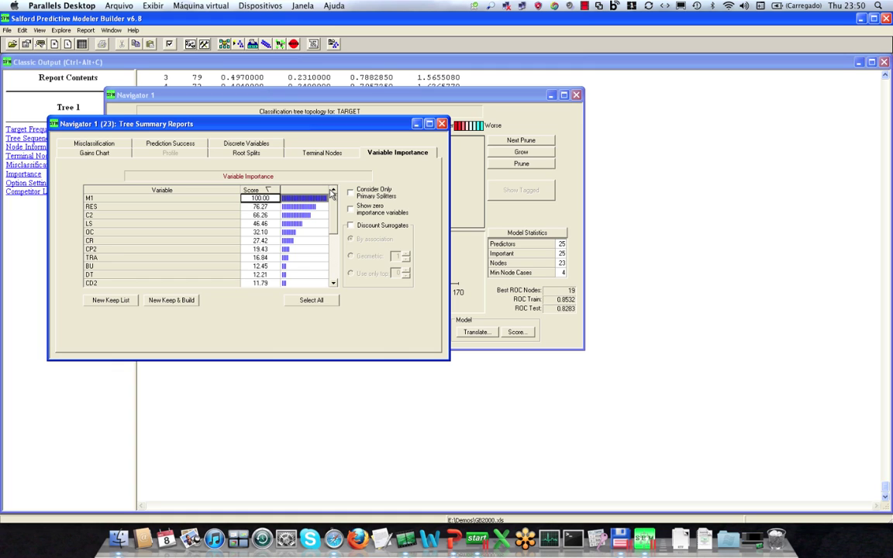
click(586, 10)
click(592, 29)
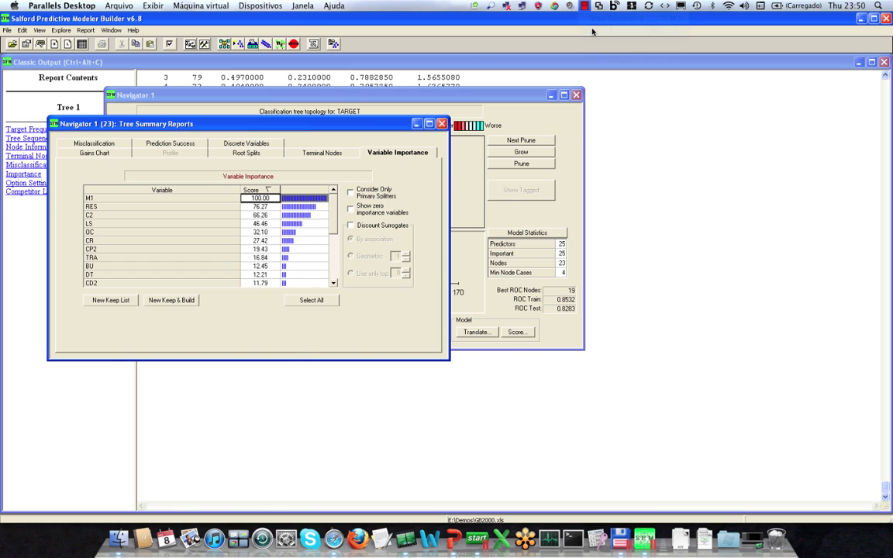
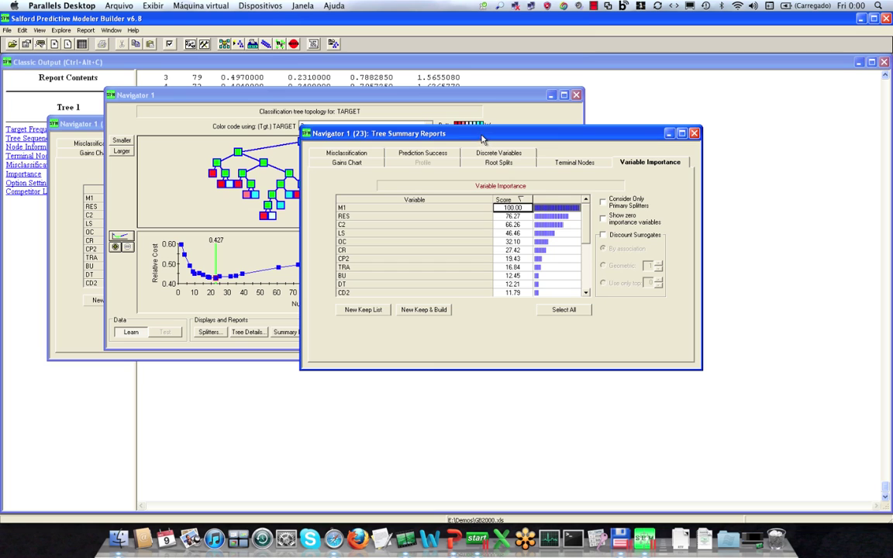
Move the summary report clear of the tree navigator and restrict variable importance to primary splitters only.
drag(481, 139, 539, 139)
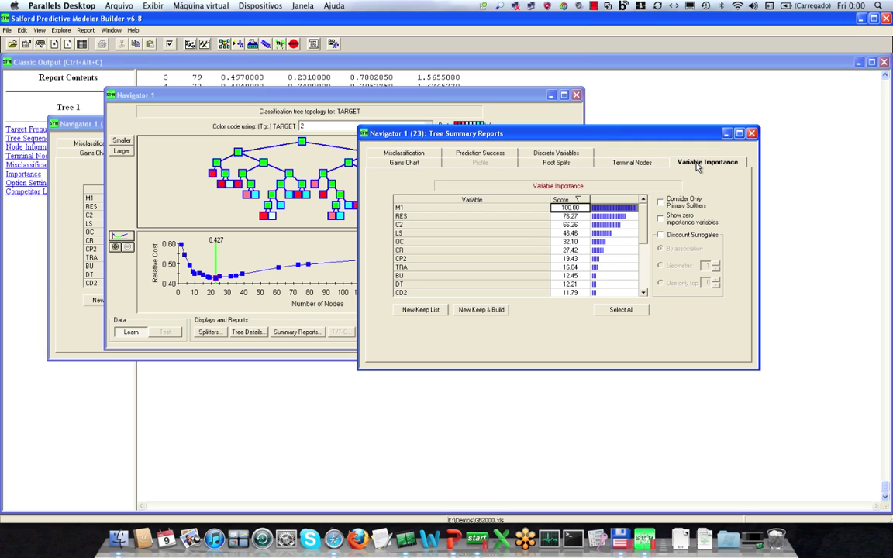
click(660, 201)
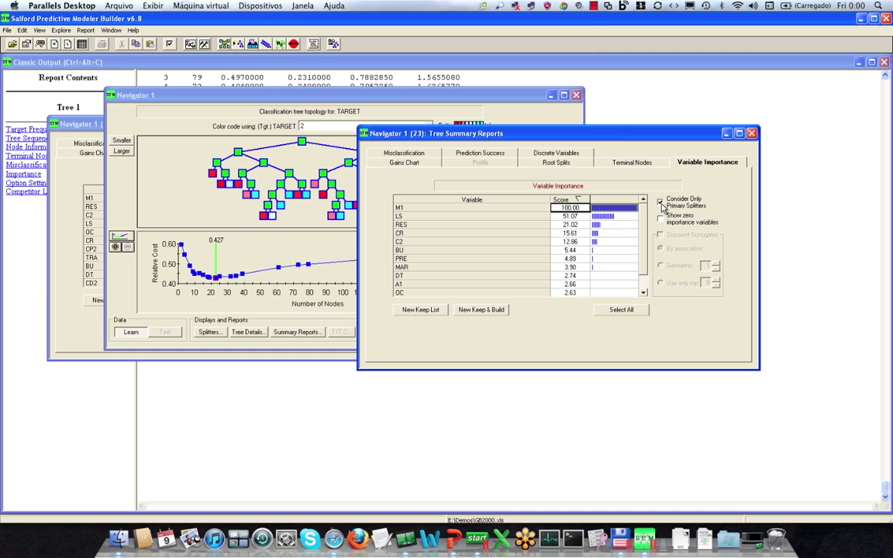
Compare the variable importance rankings with and without the primary-splitters-only restriction, leaving the restriction off.
click(660, 202)
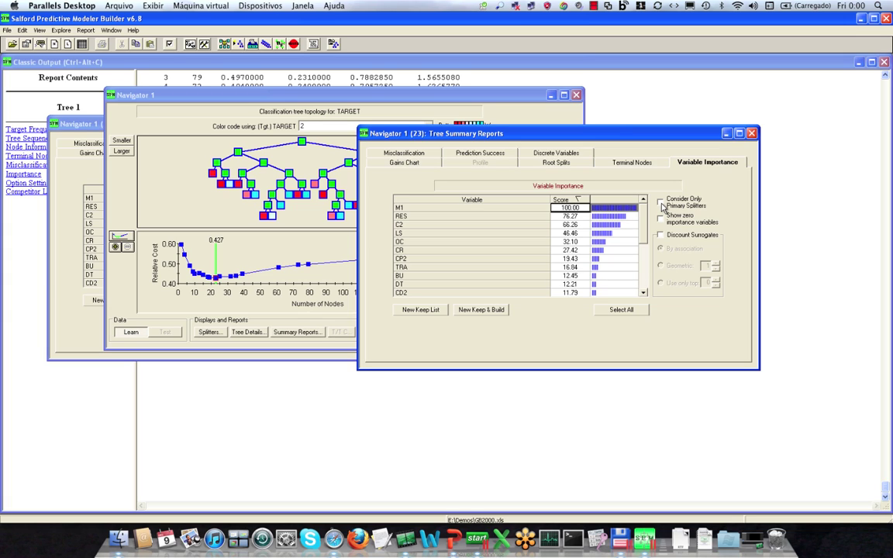
click(661, 203)
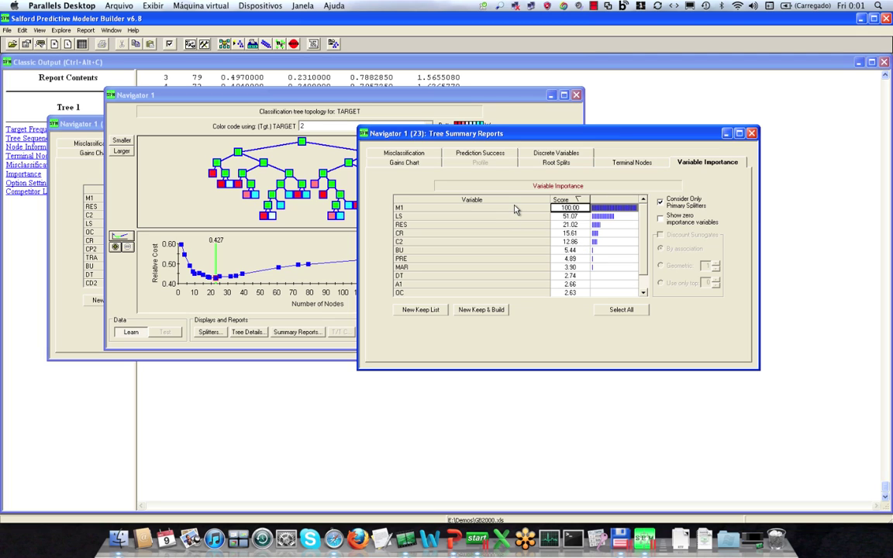
click(660, 202)
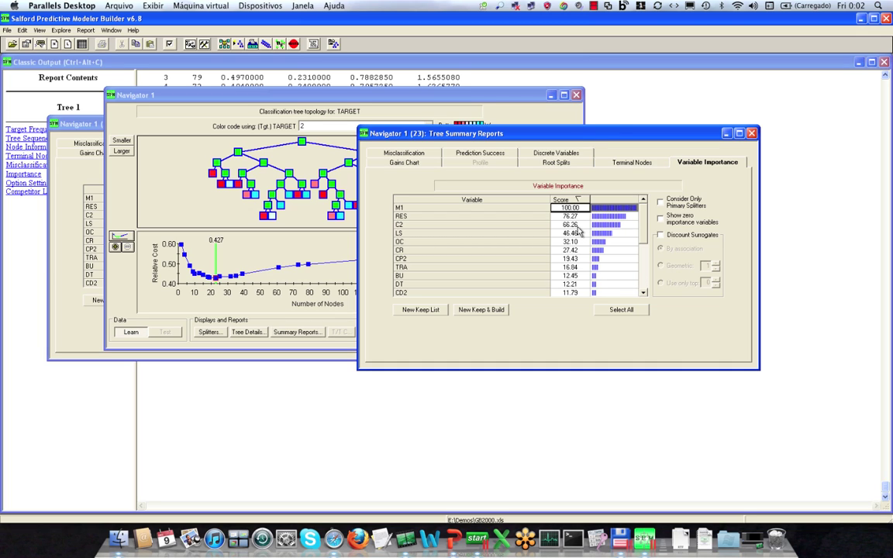
click(594, 7)
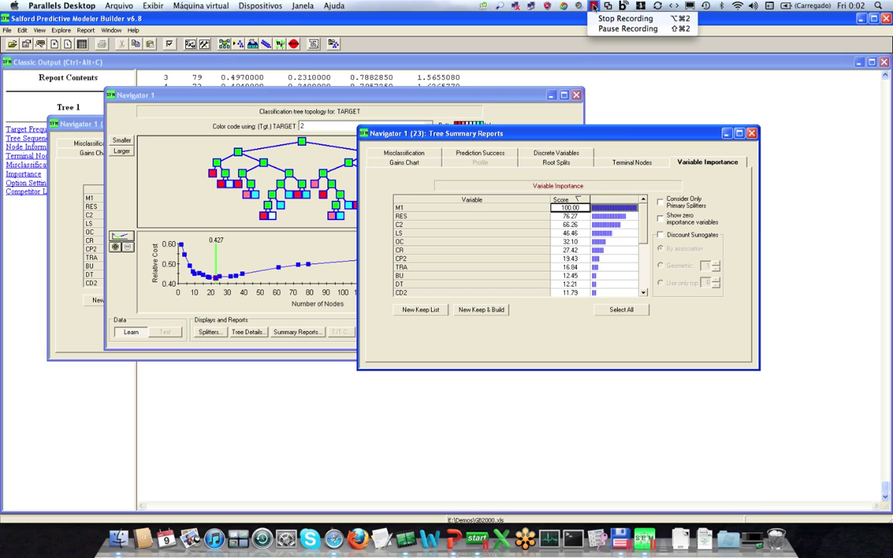
click(599, 28)
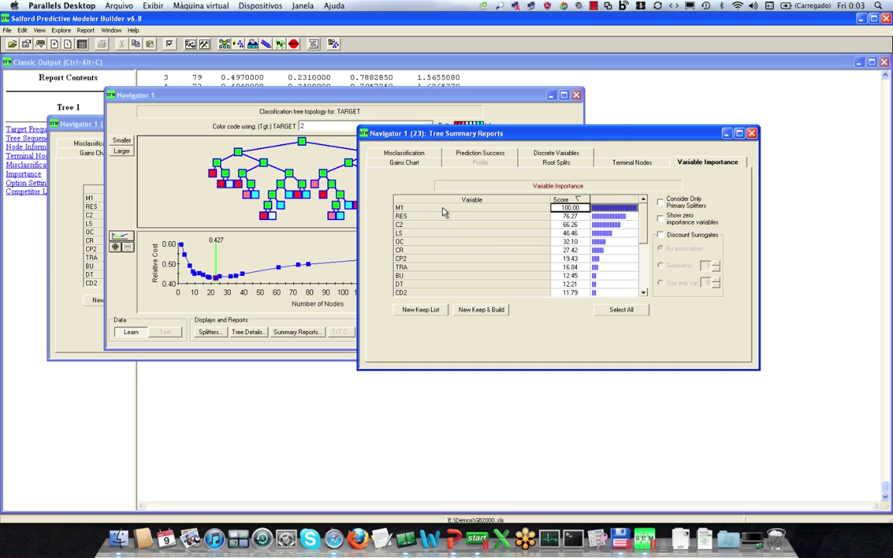
Build a new tree keeping only the top nine variables, M1 through BU, and move its navigator clear of the first one.
shift+click(453, 276)
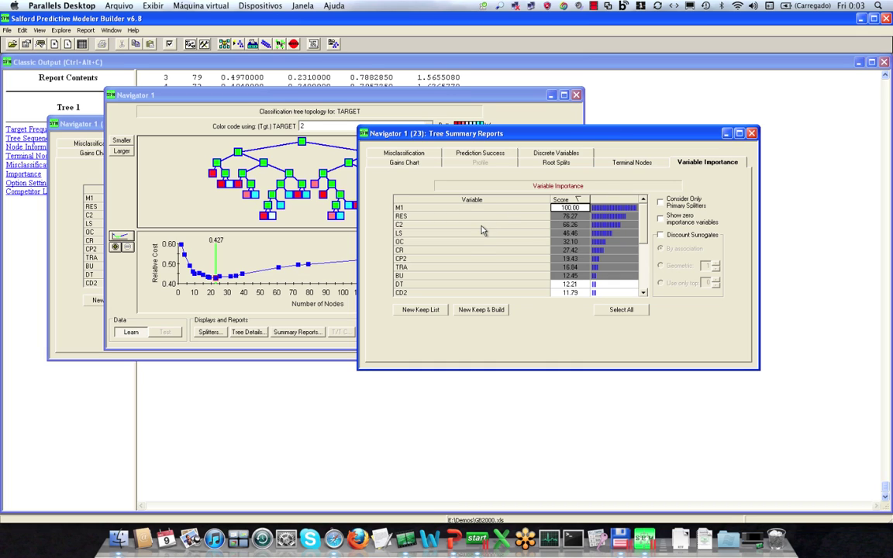
click(483, 310)
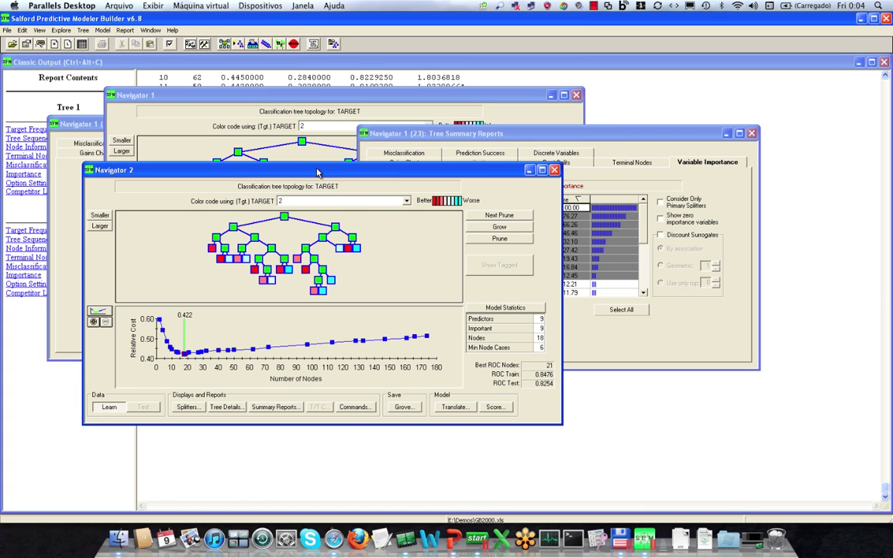
drag(317, 172, 549, 139)
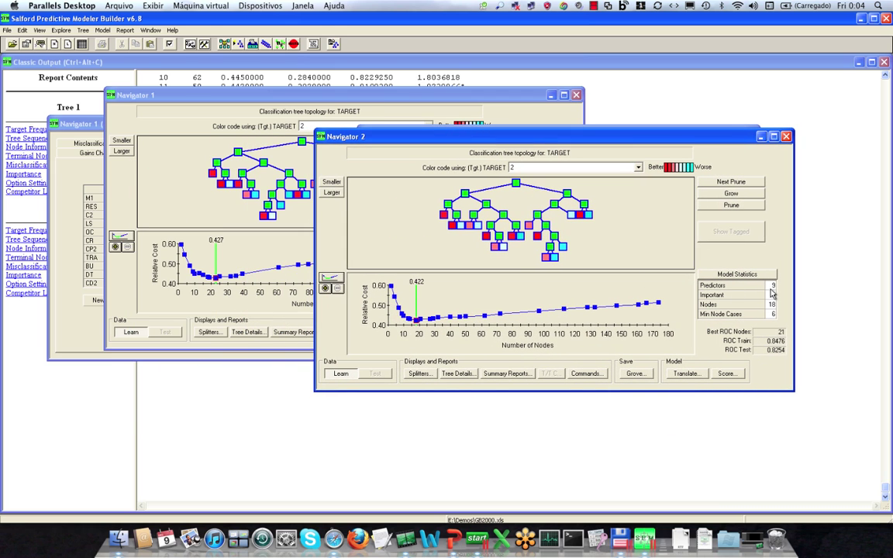
Compare the model statistics of the original tree and the nine-predictor tree, rearranging their navigators to see both.
click(163, 198)
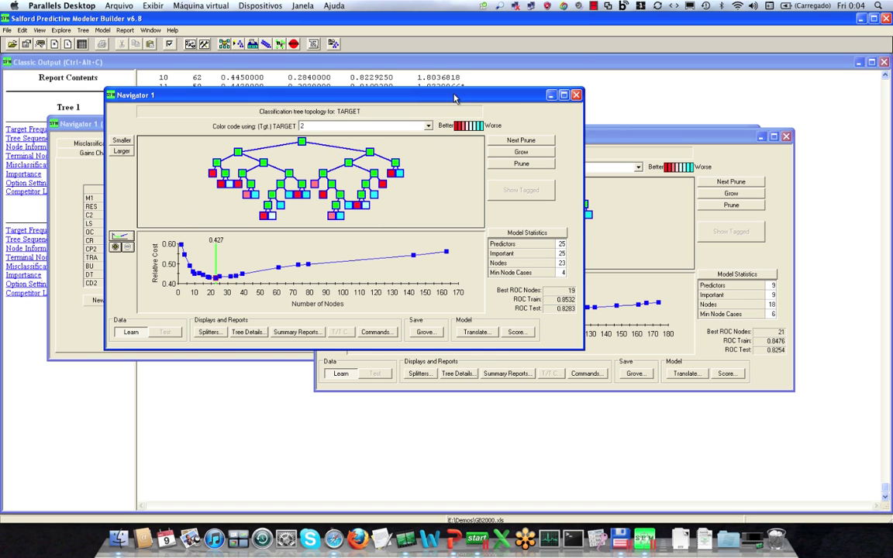
drag(454, 96, 419, 120)
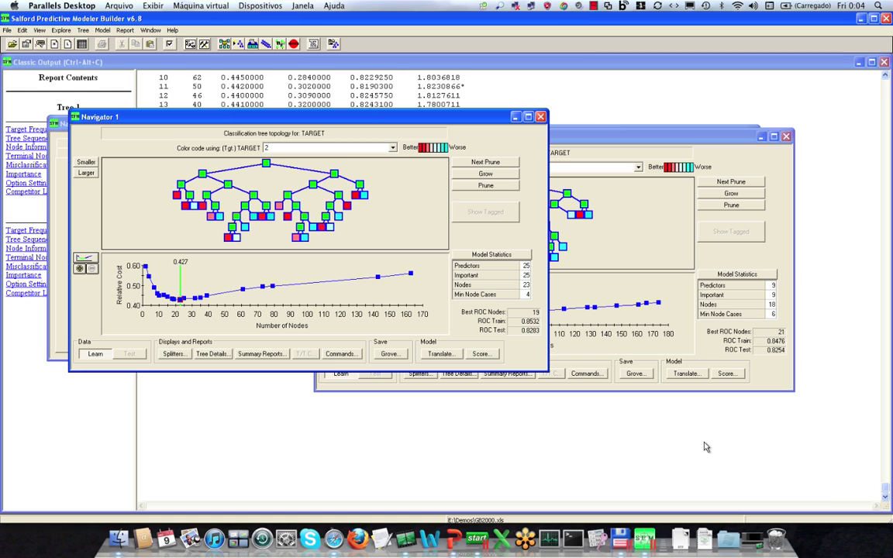
click(652, 147)
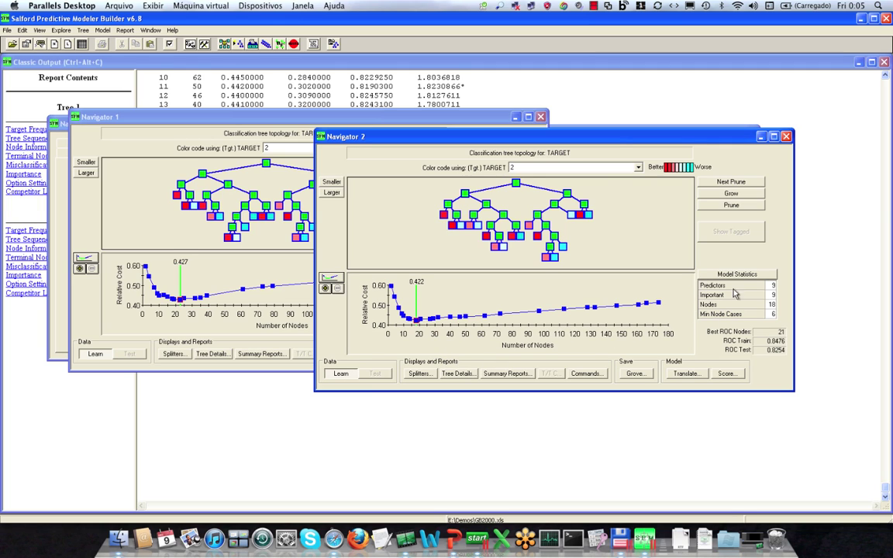
drag(631, 138, 574, 350)
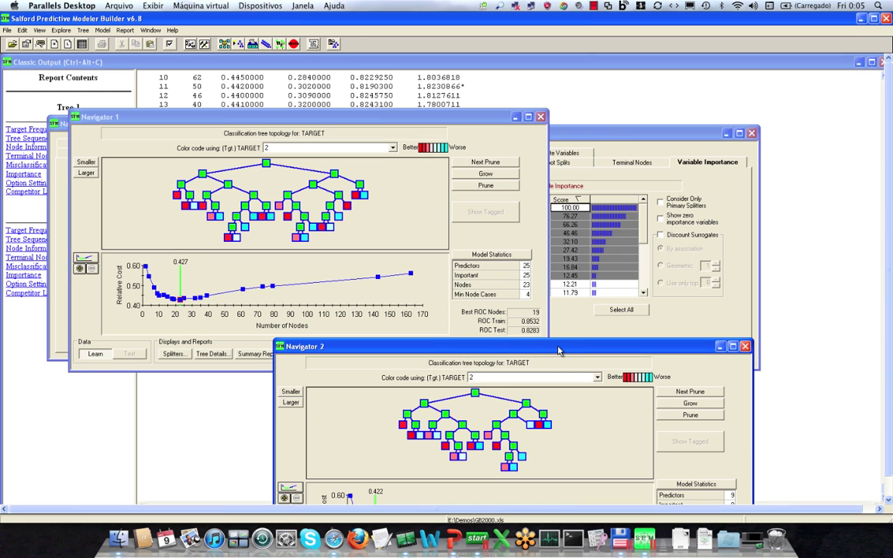
drag(558, 351, 569, 133)
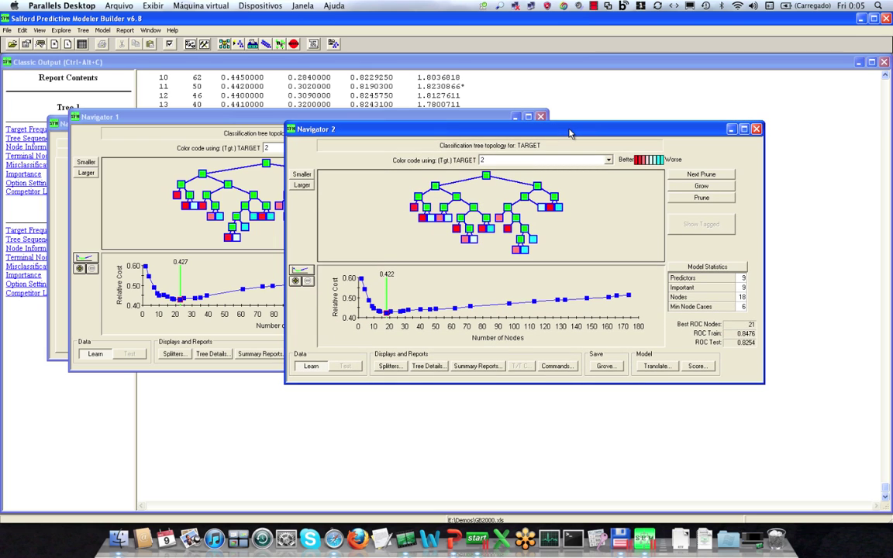
click(594, 7)
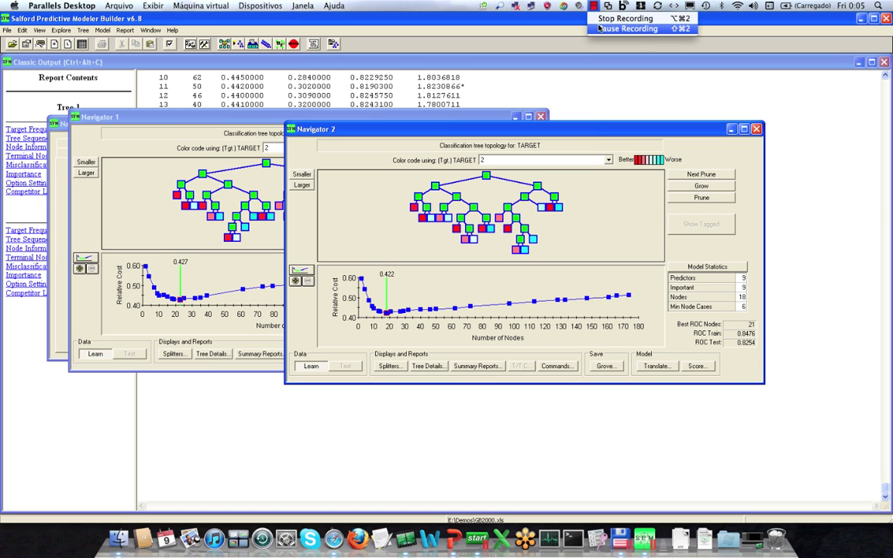
click(599, 28)
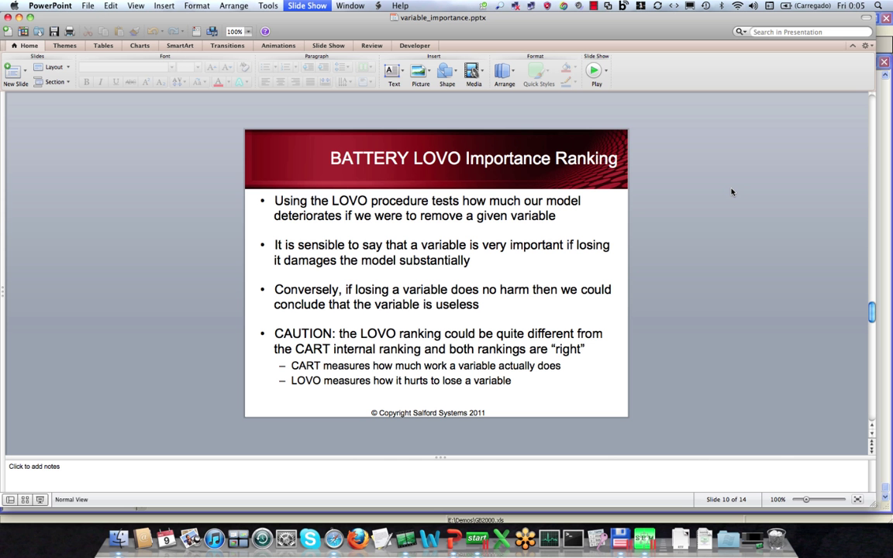
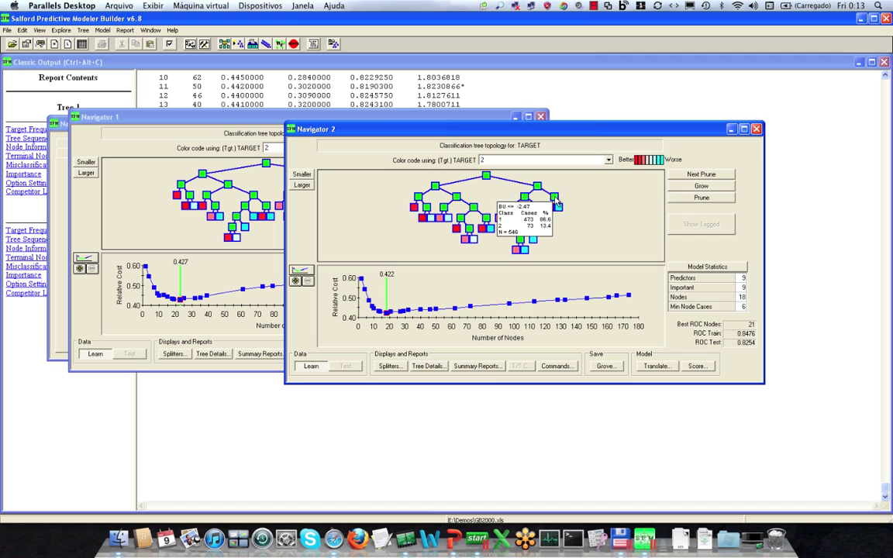
Add a LOVO battery to the nine-predictor CART model setup and run it.
click(224, 44)
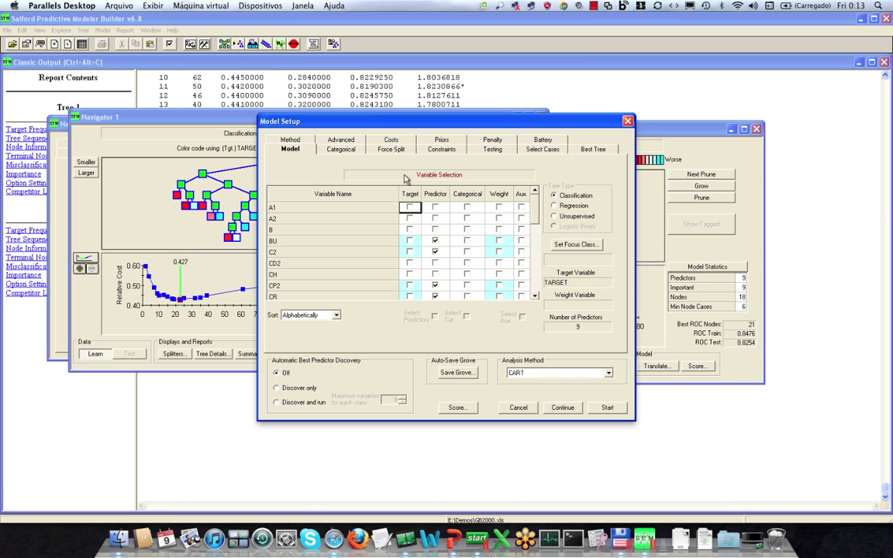
click(541, 140)
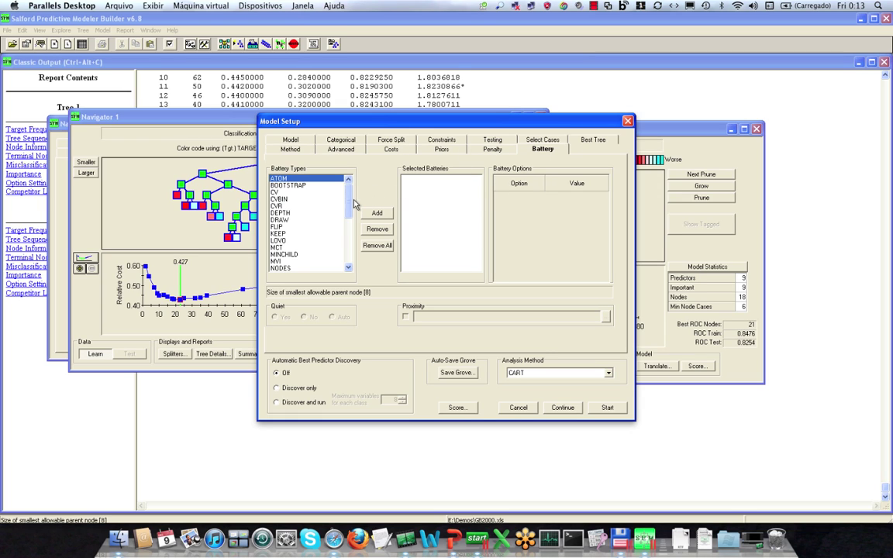
click(281, 241)
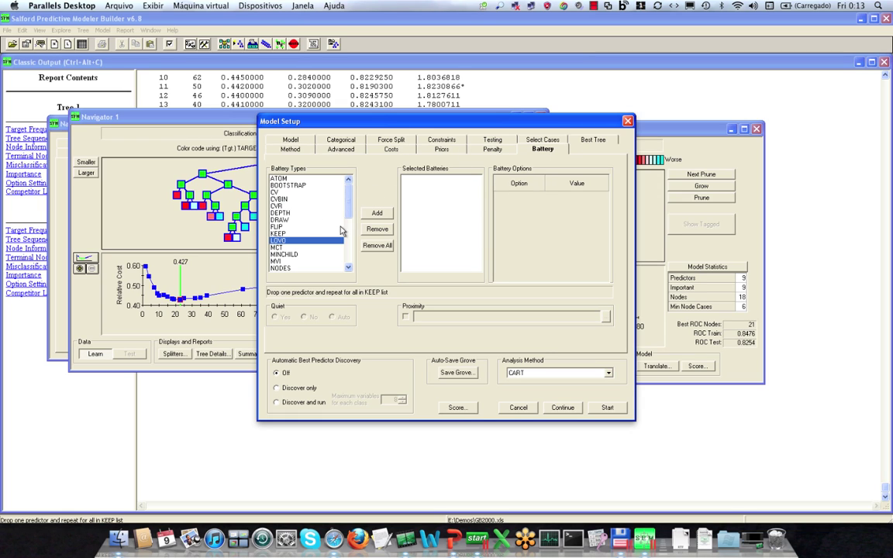
click(375, 214)
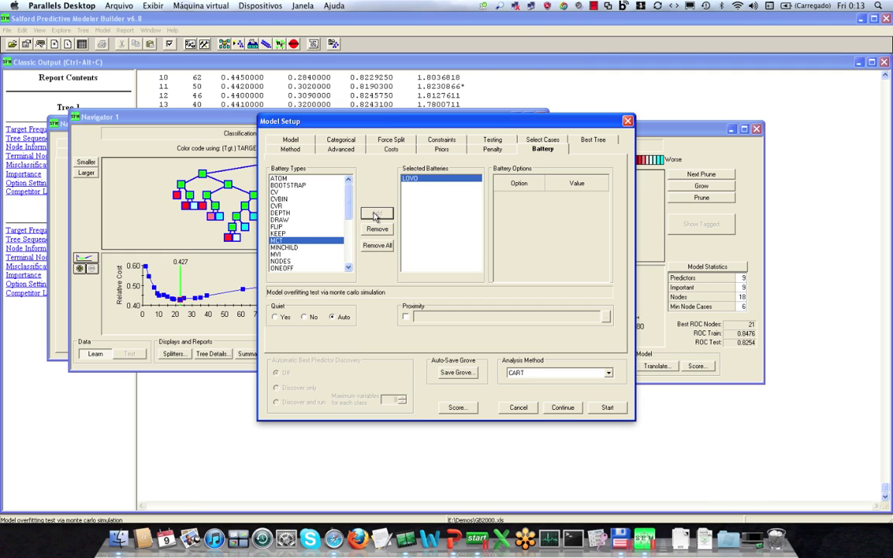
click(607, 407)
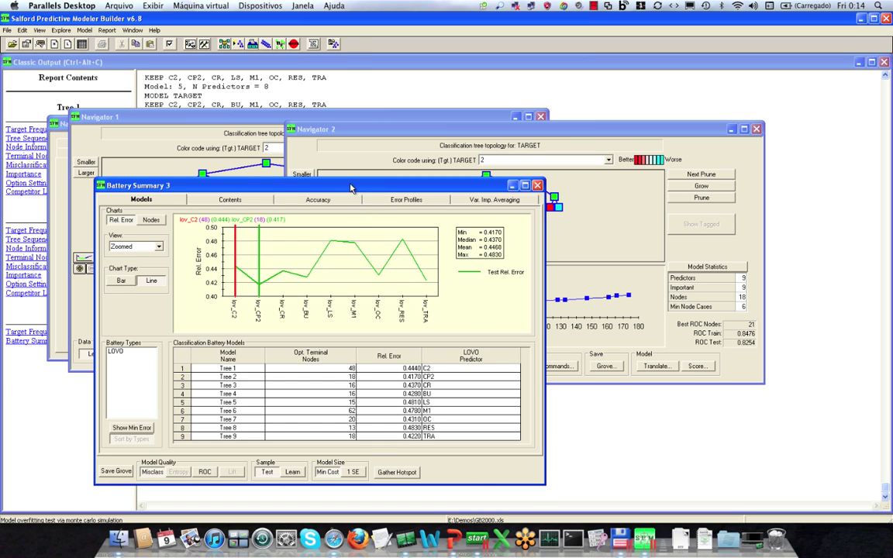
Evaluate the LOVO battery models by ROC on the test sample and sort them by average ROC in ascending order.
drag(351, 188, 441, 158)
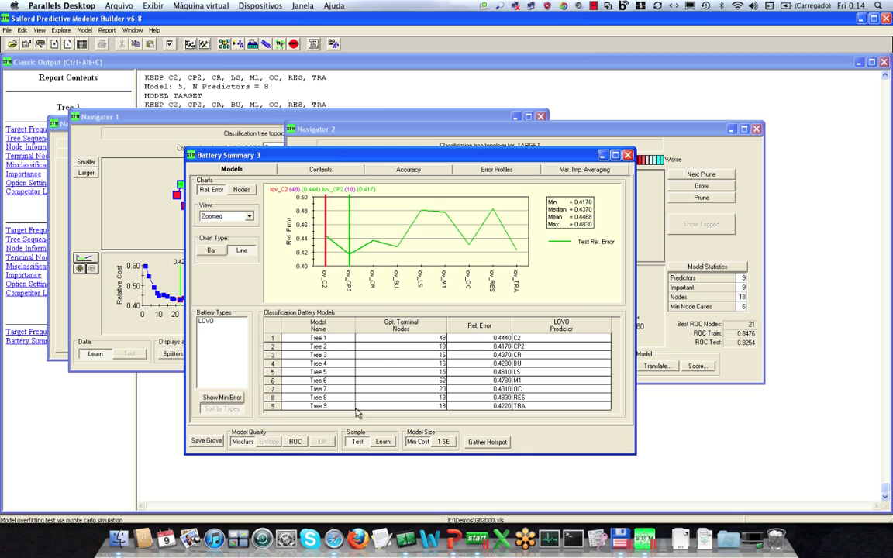
click(295, 442)
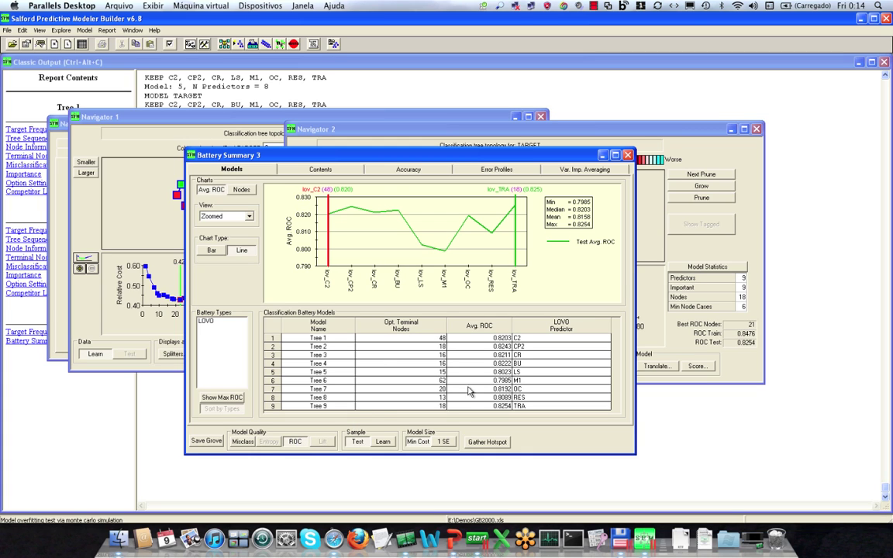
click(488, 330)
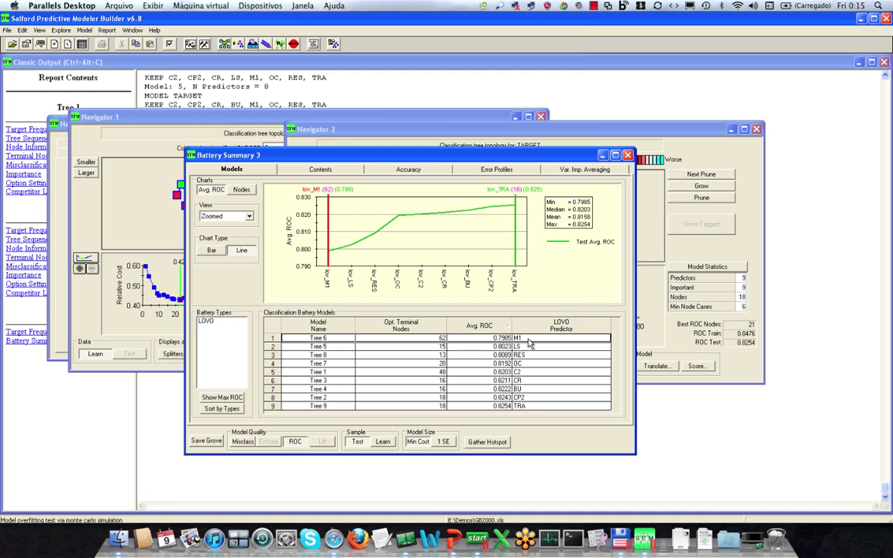
Arrange the battery summary beside Navigator 2 and show the 18-node tree's variable importance ranking for comparison with the LOVO ranking.
drag(444, 157, 608, 161)
click(449, 129)
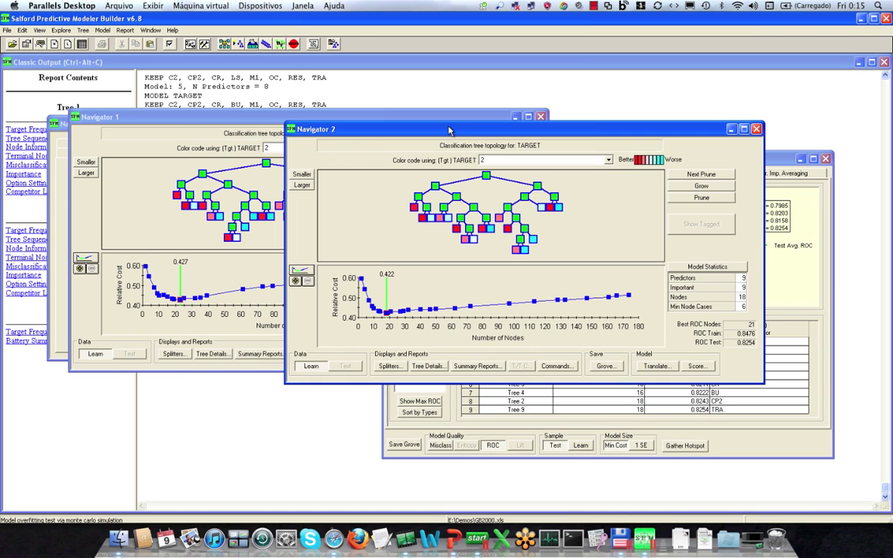
drag(449, 130, 255, 138)
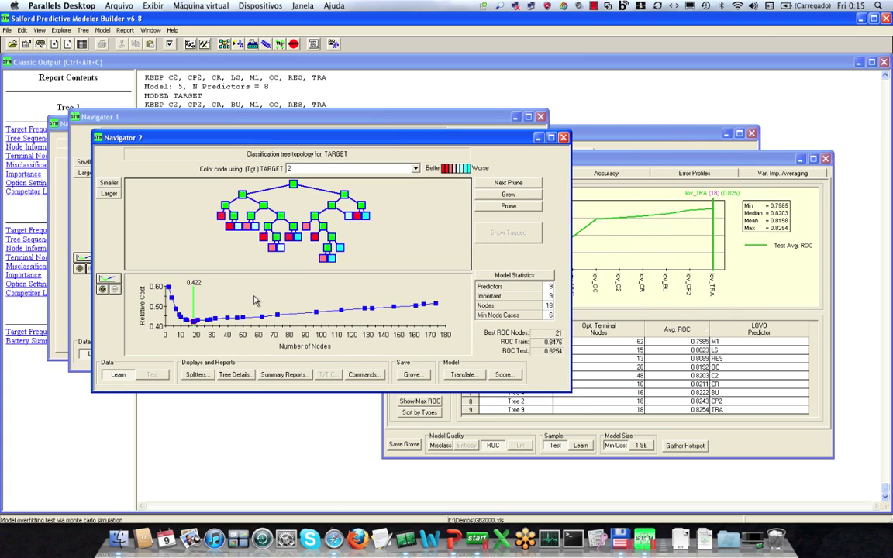
click(284, 375)
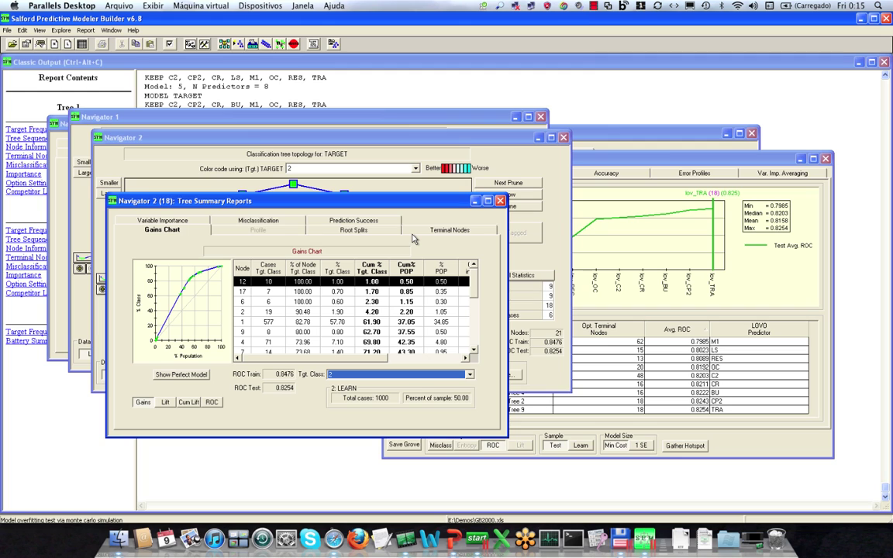
click(162, 221)
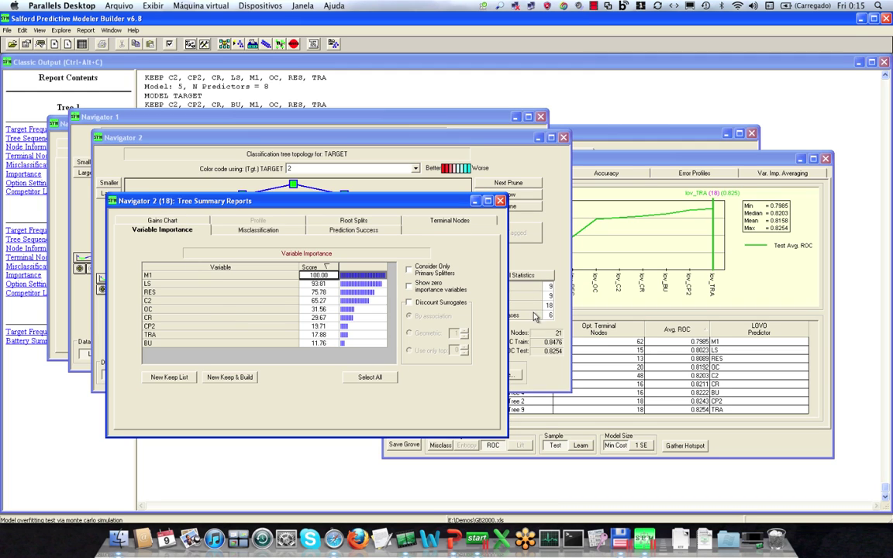